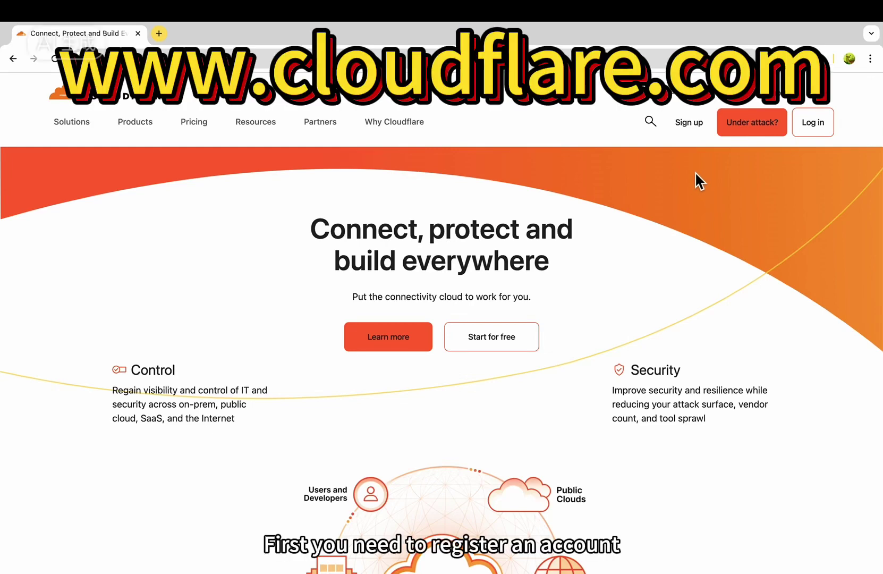
Step: From Pricing, choose Zero Trust & SASE and start the Free Plan sign-up
left_click(692, 131)
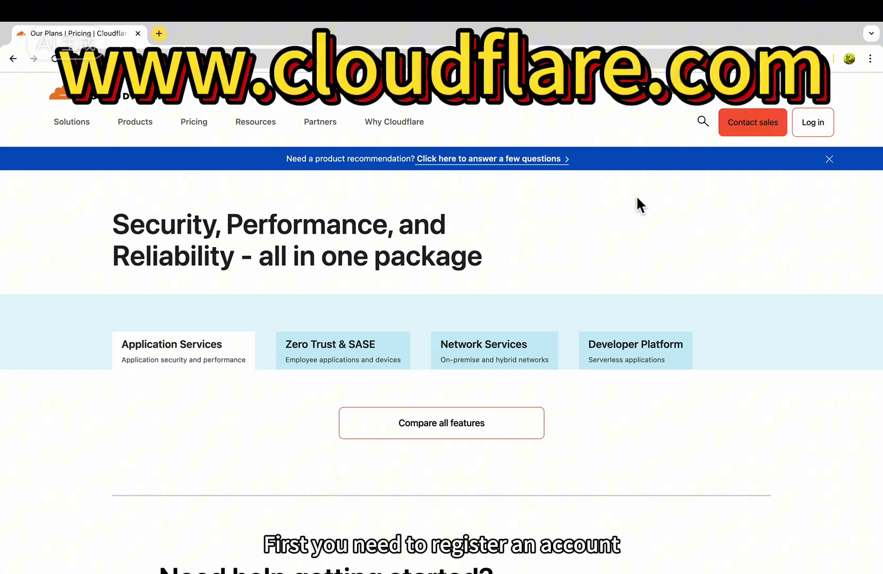
left_click(357, 368)
scroll(367, 366, "down", 4)
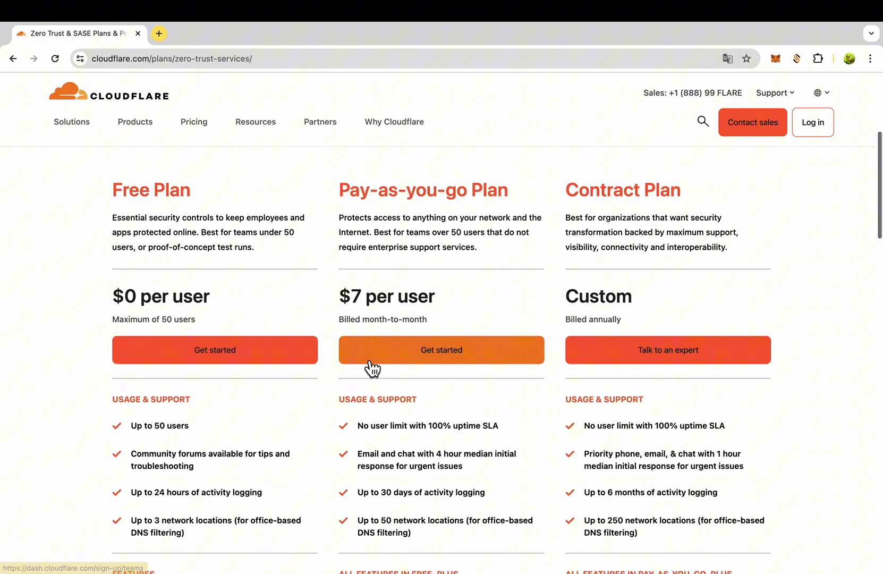
left_click(217, 368)
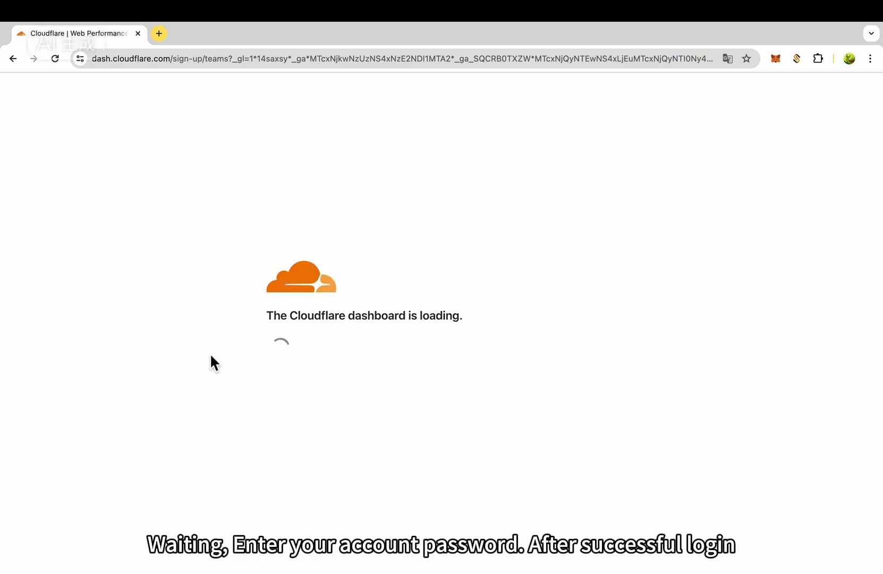
Step: Enter the sign-up email and password and submit the new account
left_click(228, 321)
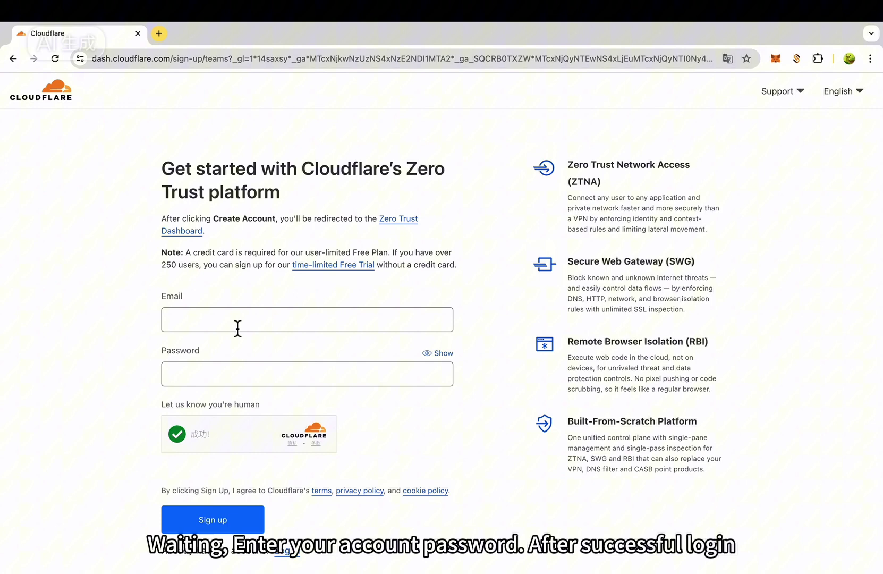
left_click(232, 321)
left_click(242, 381)
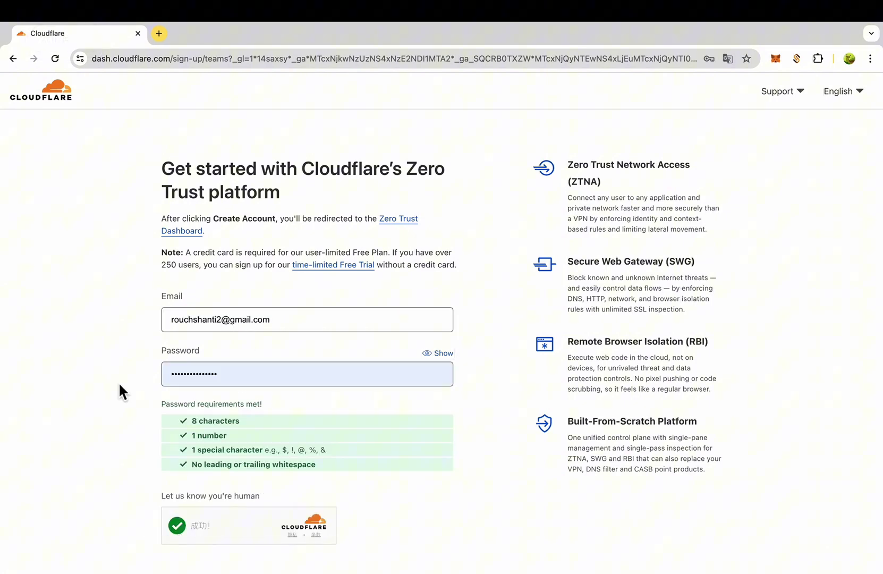
scroll(119, 381, "down", 4)
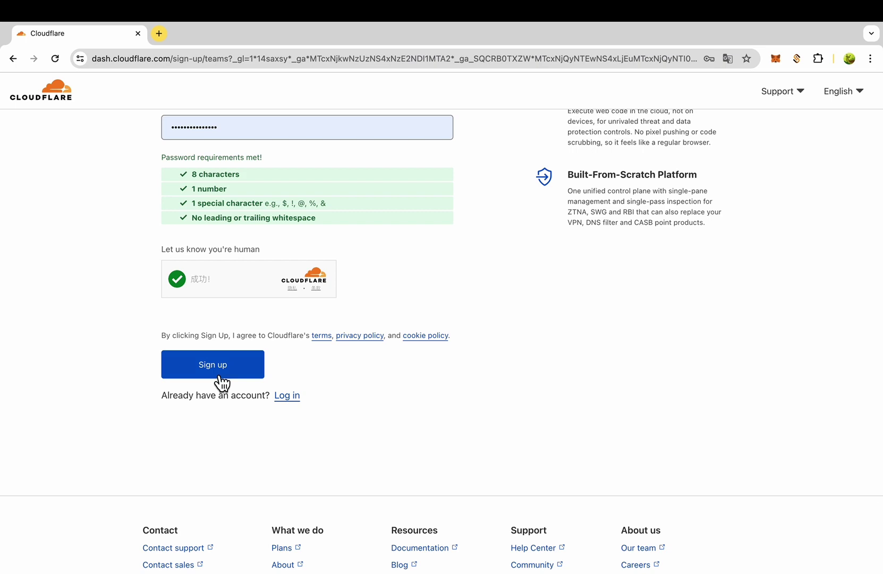
scroll(220, 384, "up", 3)
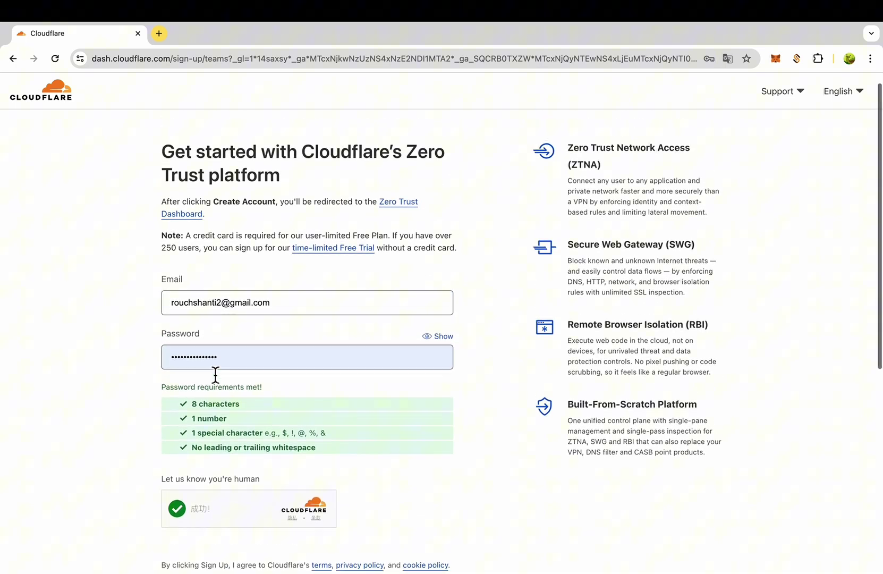
scroll(215, 379, "down", 2)
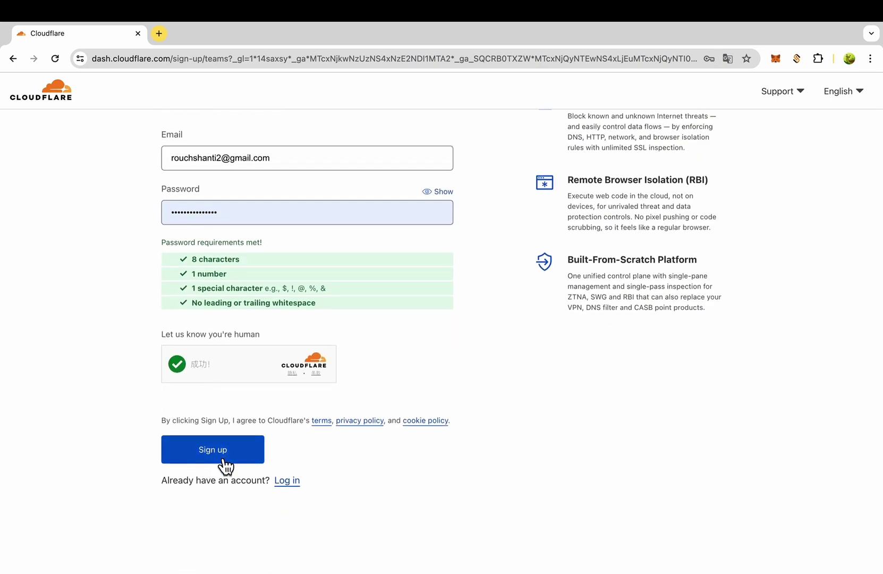
left_click(226, 465)
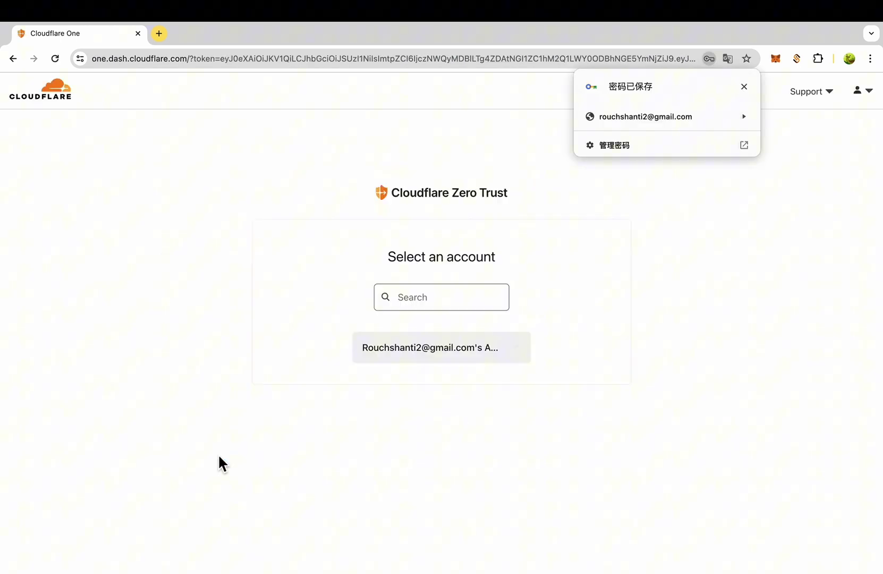
Step: Select the new account and submit ChinaLife as the team name
left_click(744, 86)
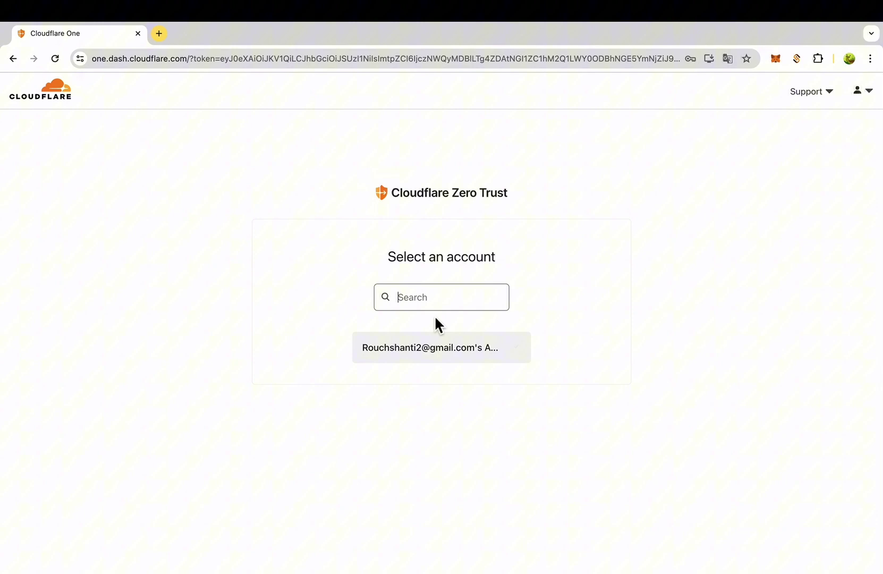
left_click(446, 352)
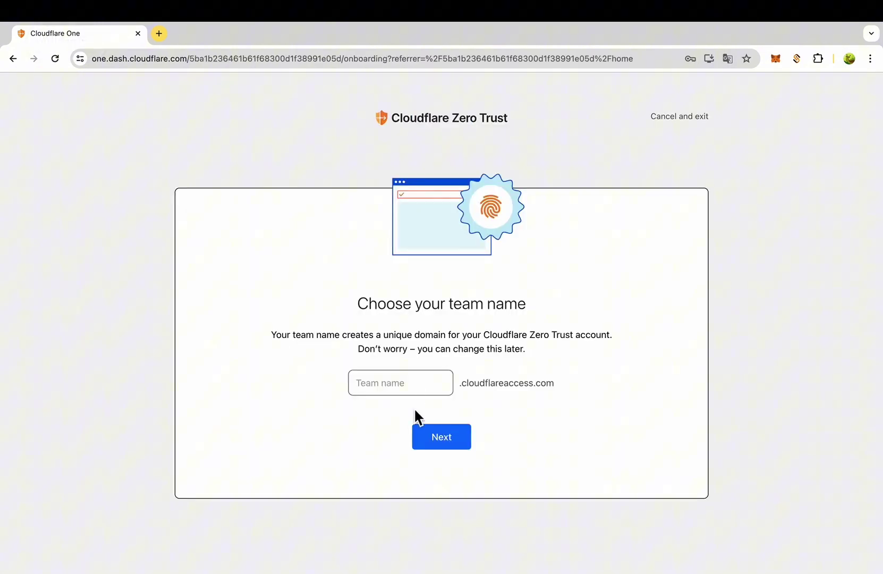
left_click(403, 390)
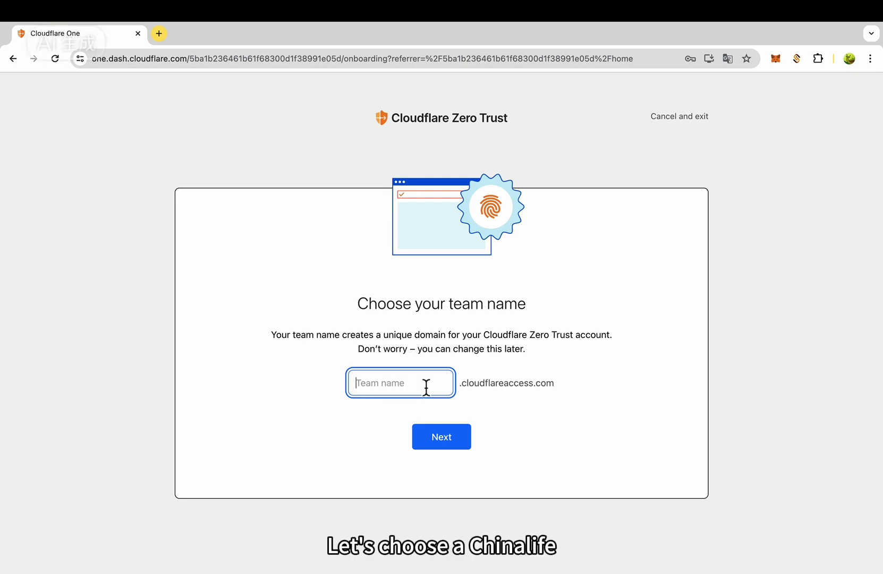
type("Ch")
type("ina")
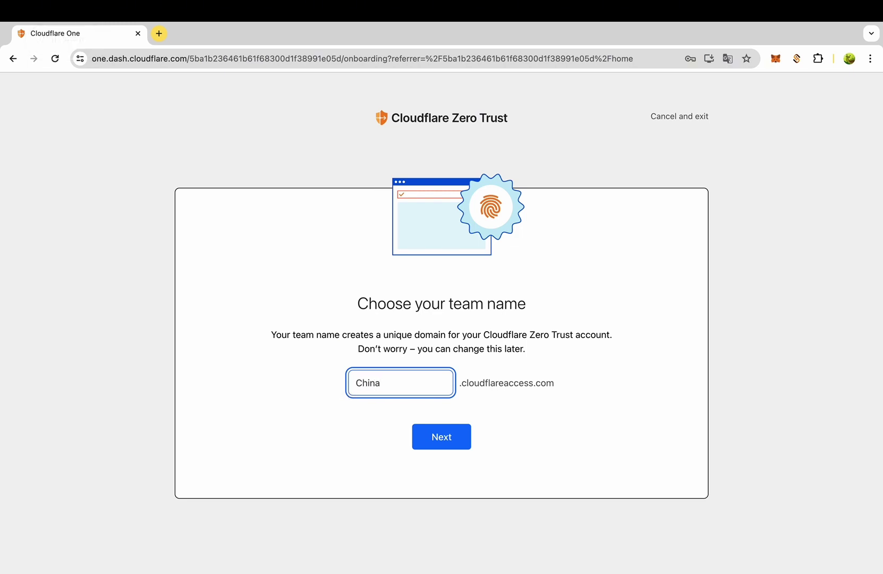
type("Life")
left_click(456, 441)
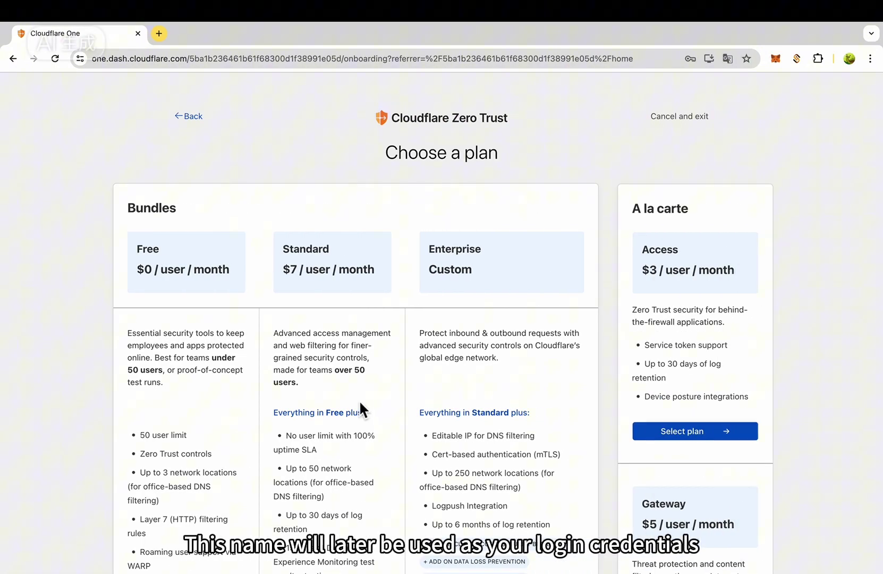
scroll(211, 395, "down", 1)
scroll(207, 449, "down", 4)
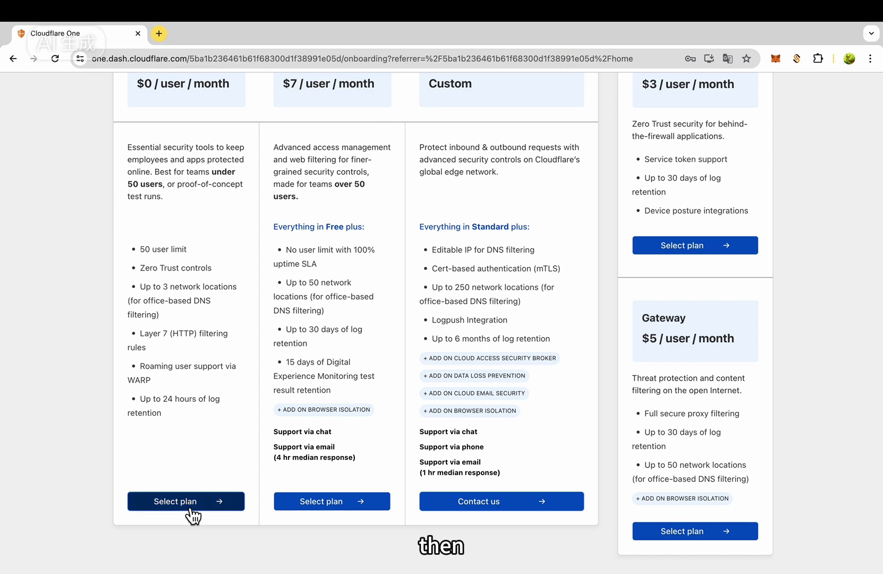
Step: Select the Free bundle and proceed to its payment step
left_click(194, 516)
scroll(253, 491, "up", 3)
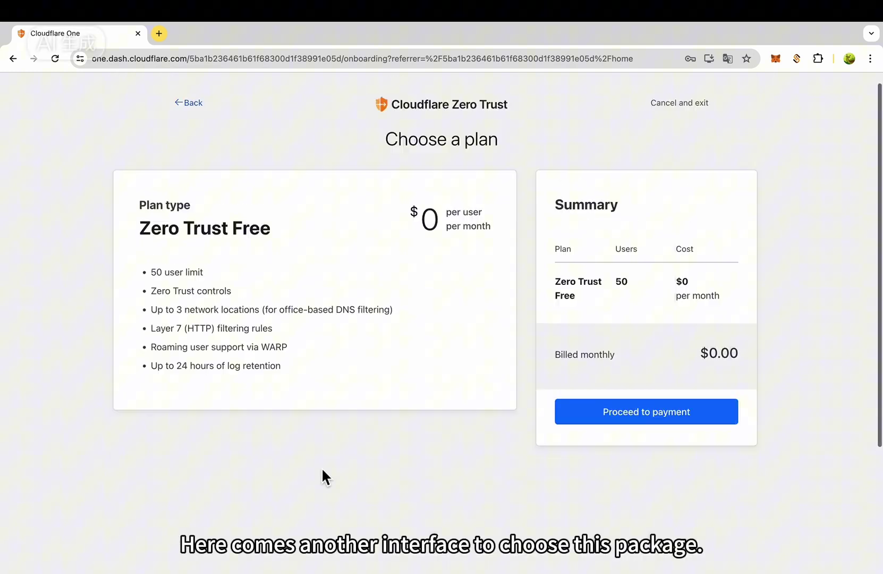
left_click(651, 433)
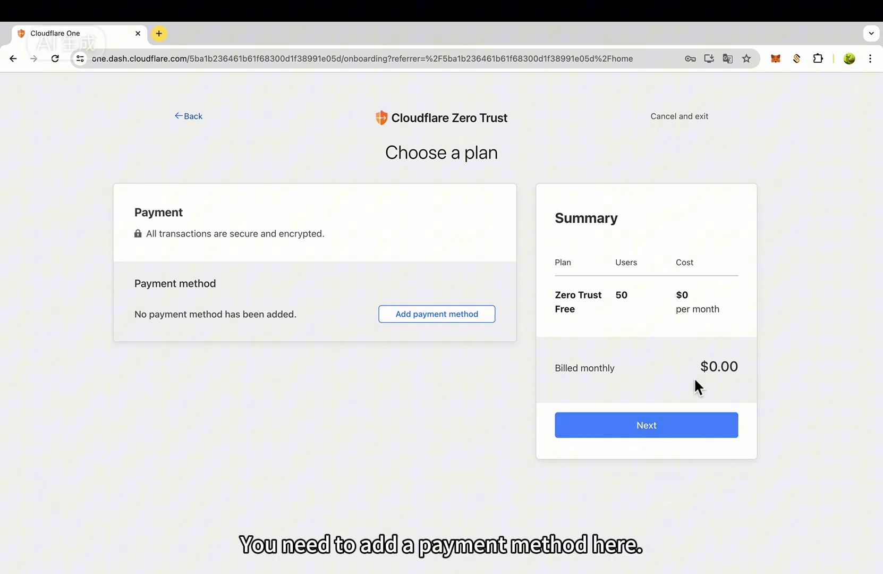
Step: Add PayPal as the payment method, review, and purchase the $0 Zero Trust Free plan
left_click(458, 320)
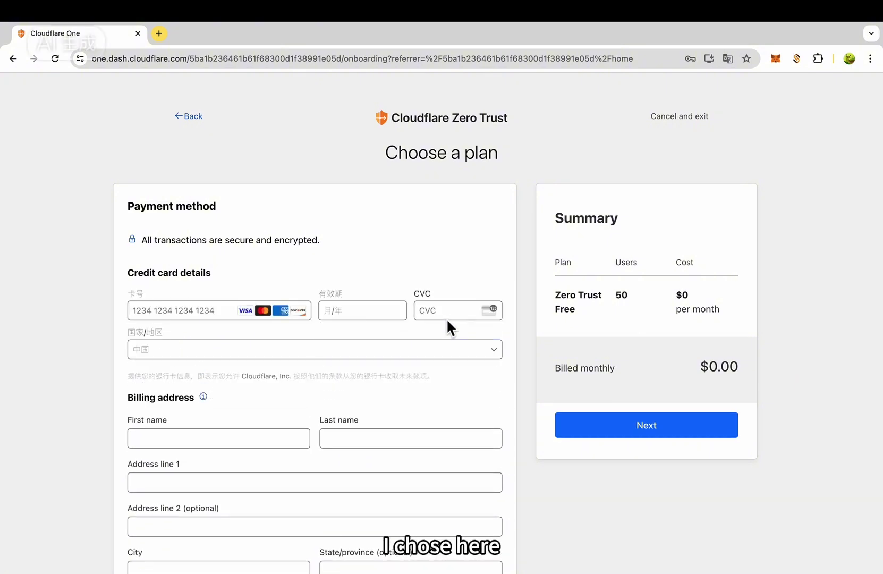
scroll(448, 323, "down", 1)
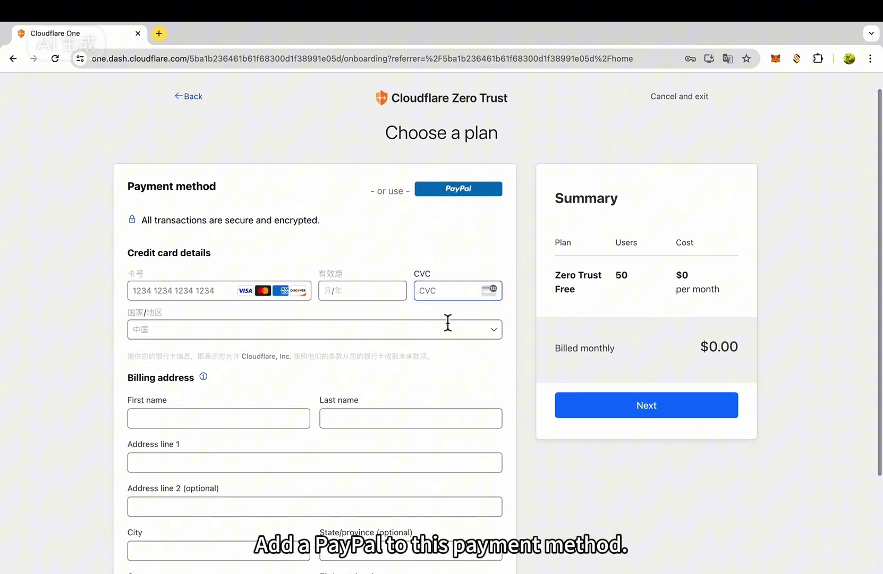
left_click(478, 195)
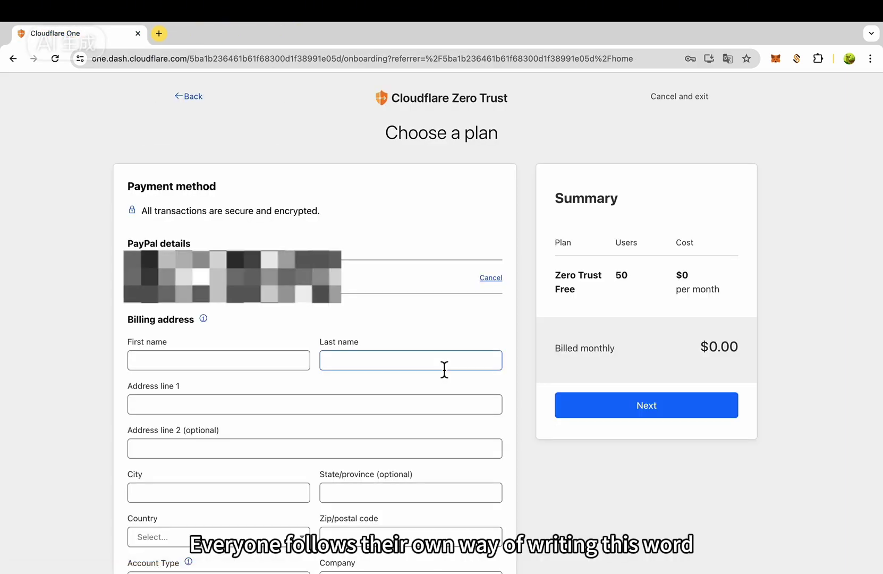
scroll(444, 369, "down", 5)
left_click(621, 260)
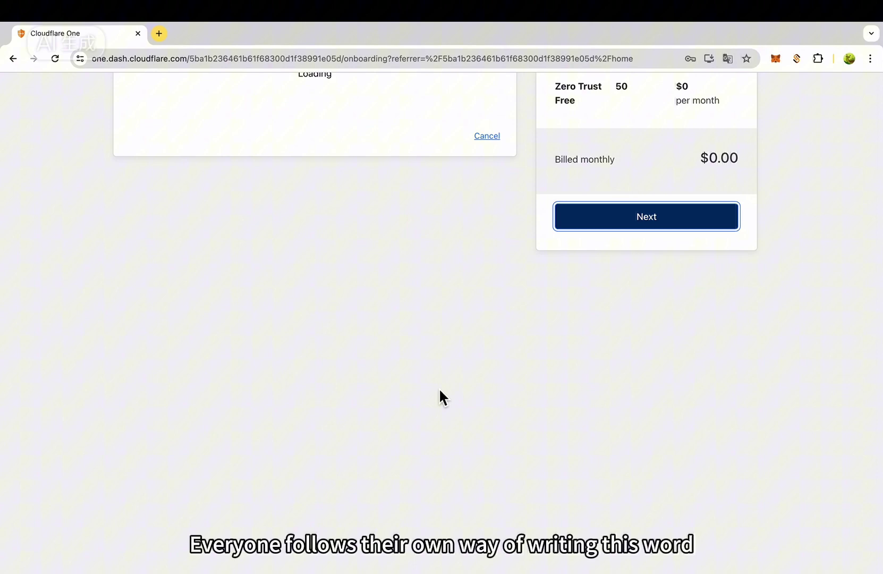
scroll(438, 388, "up", 5)
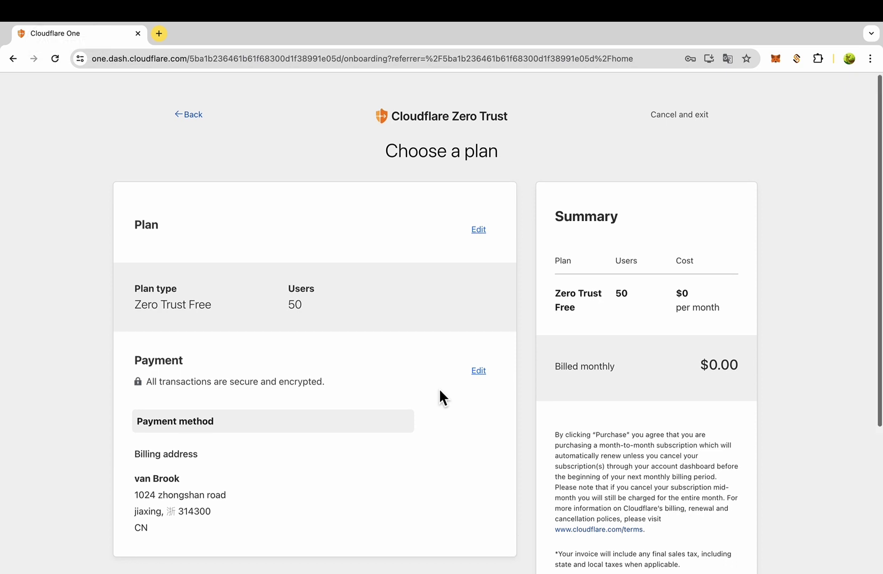
scroll(440, 390, "down", 3)
left_click(630, 493)
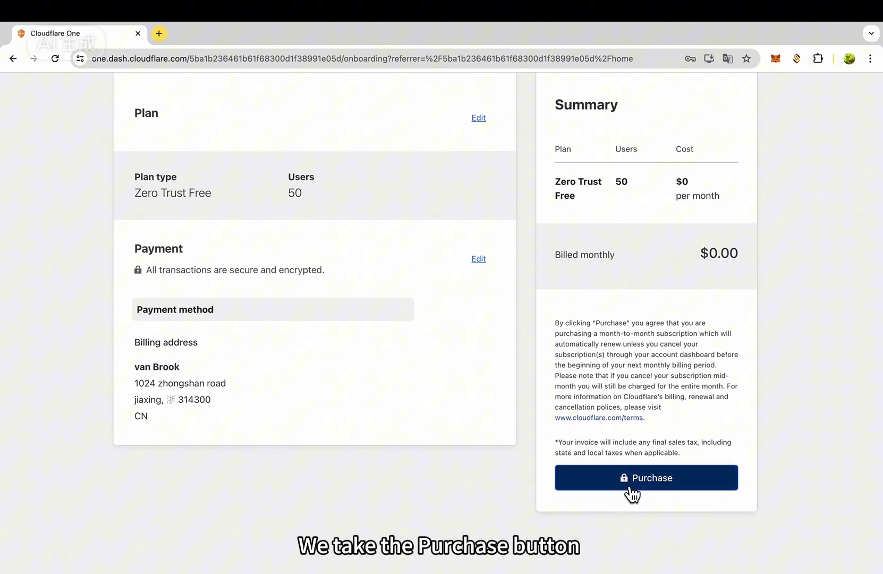
scroll(628, 488, "up", 1)
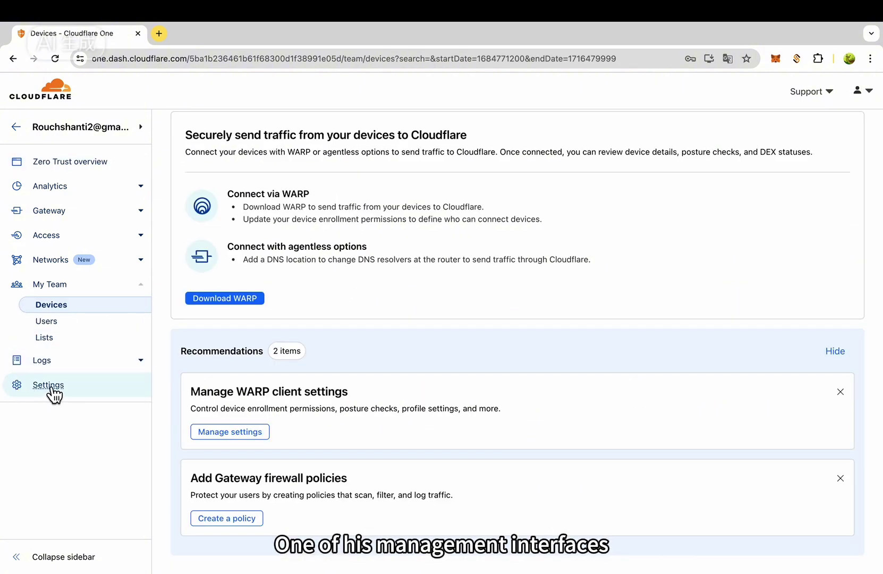
Step: Go to Settings > WARP Client and manage device enrollment permissions
left_click(49, 387)
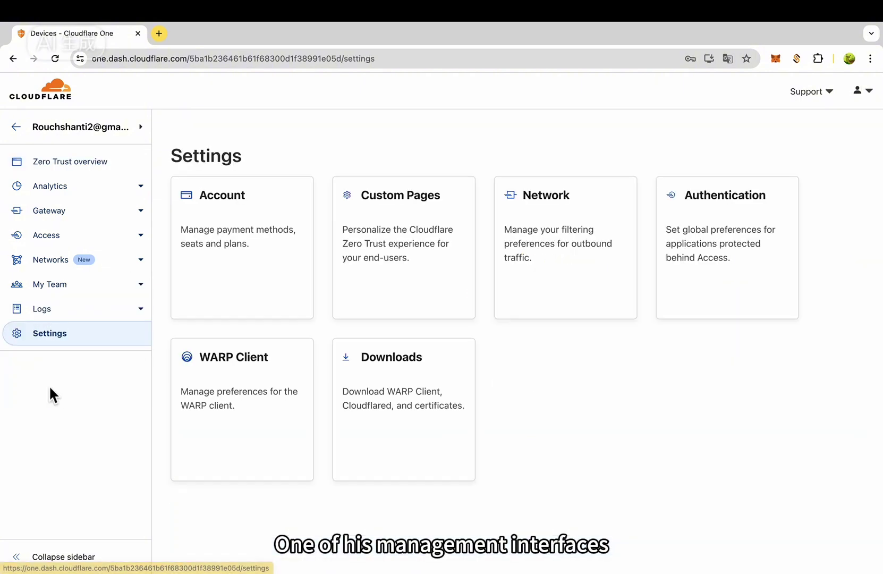
left_click(238, 428)
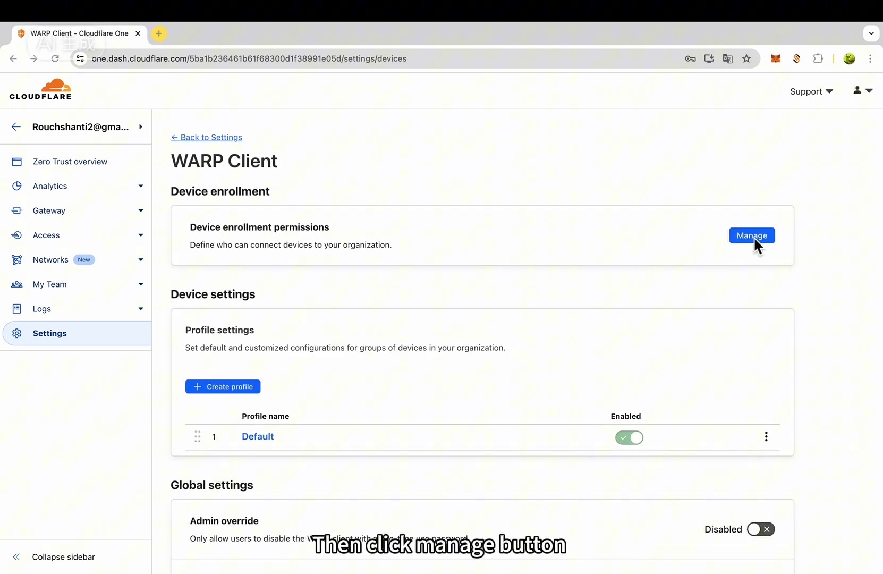
left_click(752, 235)
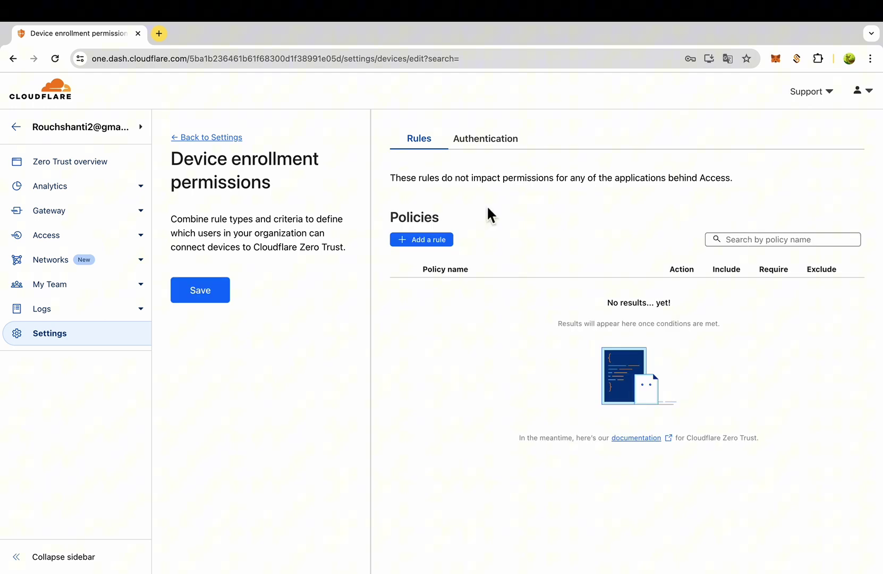
Step: Start an Allow enrollment rule with an Emails ending in include selector
left_click(429, 243)
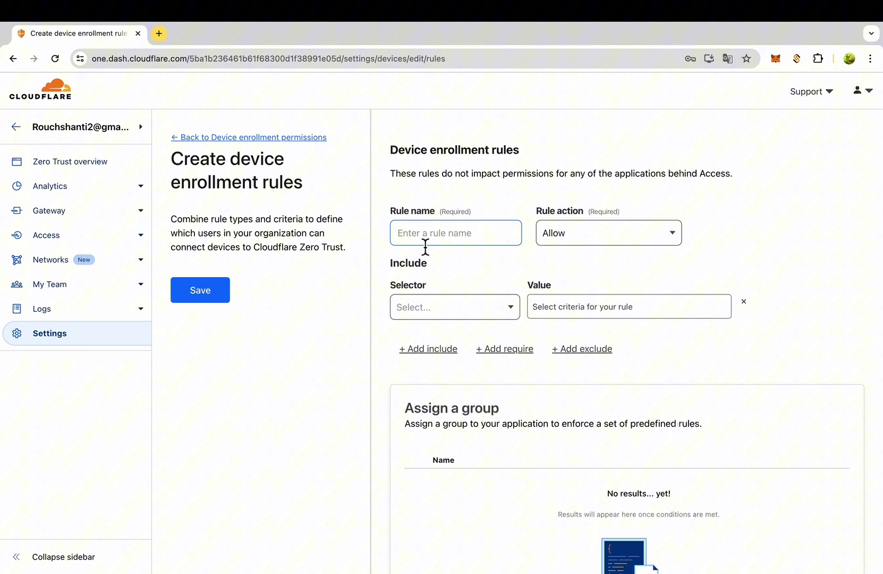
type("c")
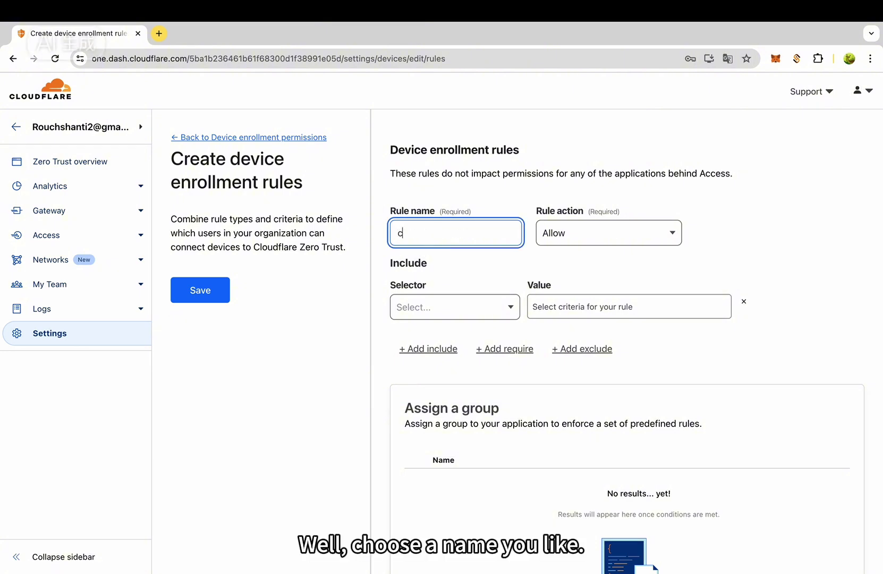
type("ife")
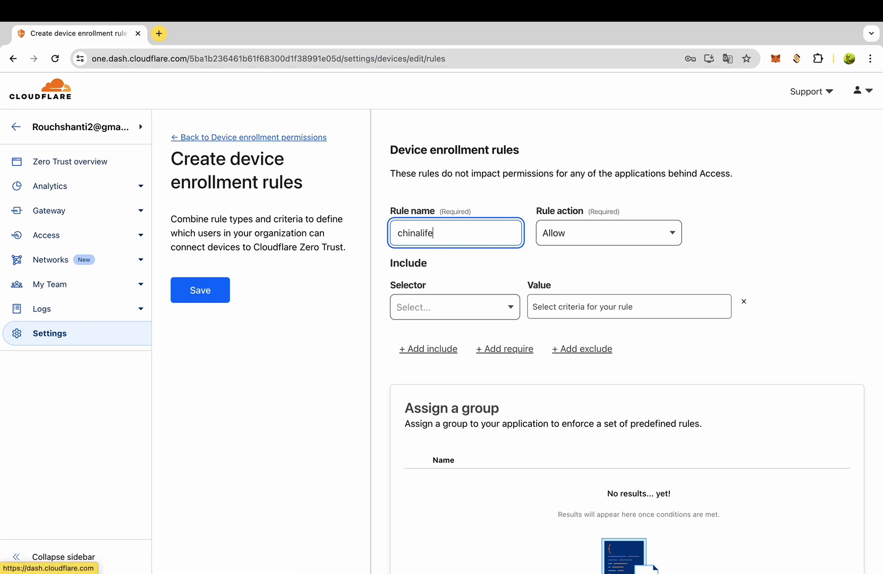
left_click(606, 246)
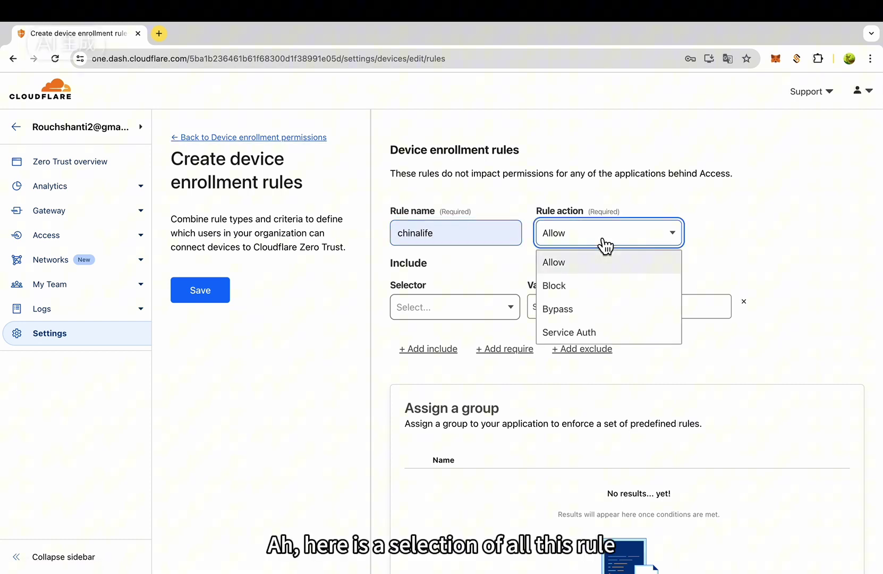
left_click(603, 248)
left_click(495, 320)
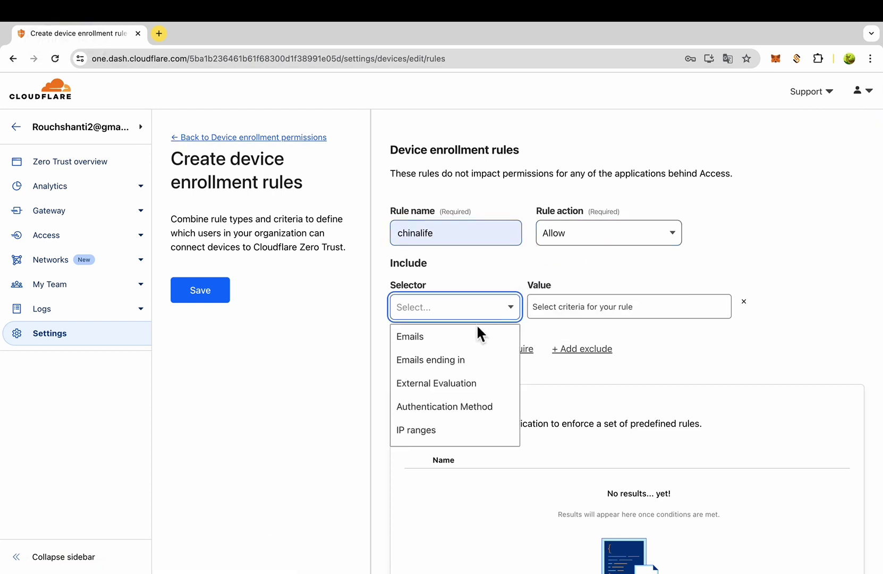
left_click(474, 372)
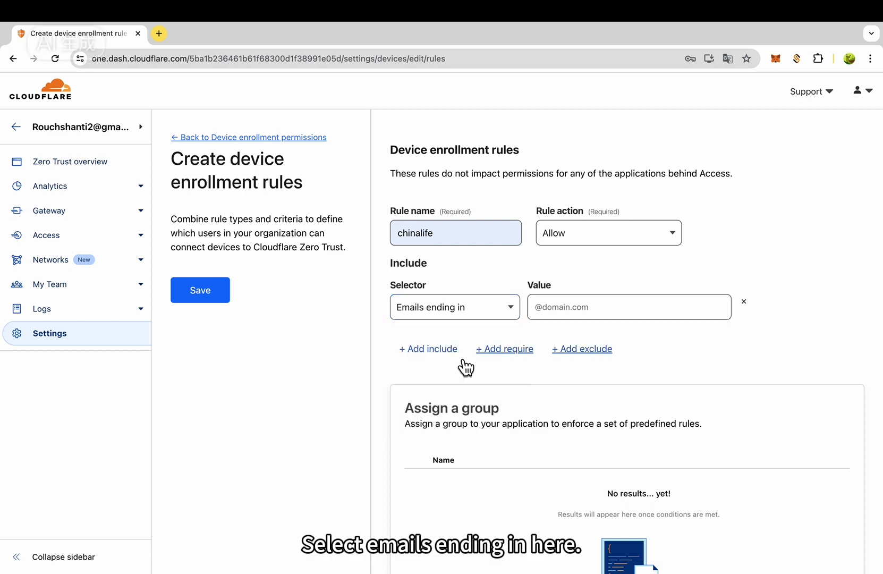
left_click(594, 316)
type("@gmail")
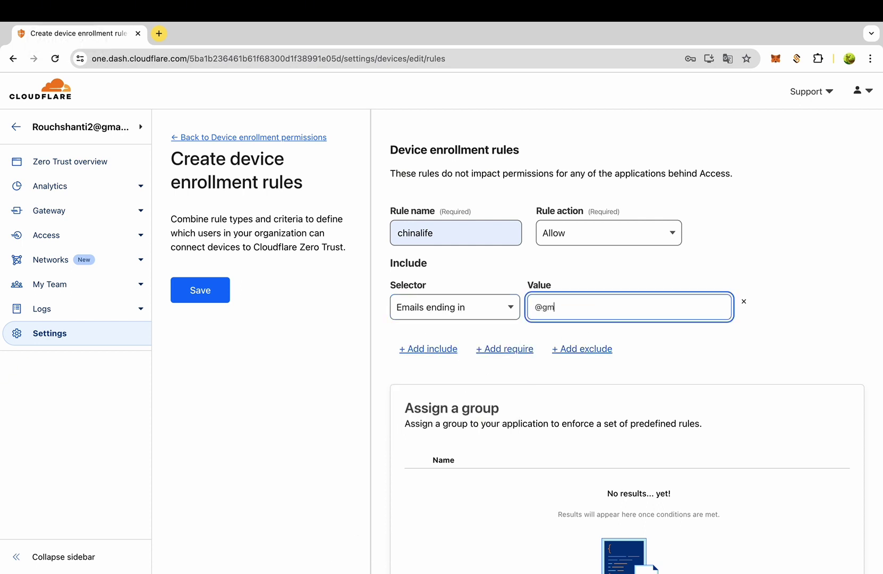
type(".com")
key("Return")
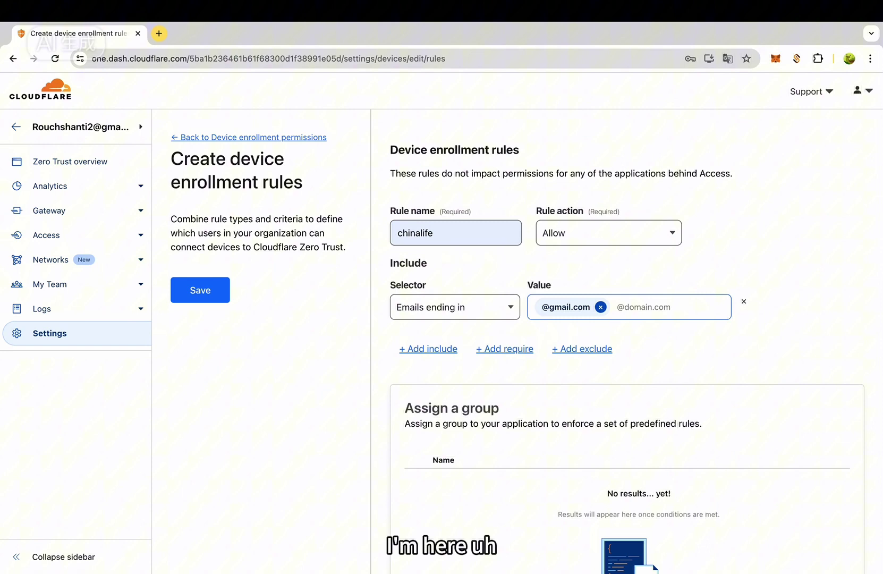
left_click(686, 342)
scroll(686, 340, "down", 2)
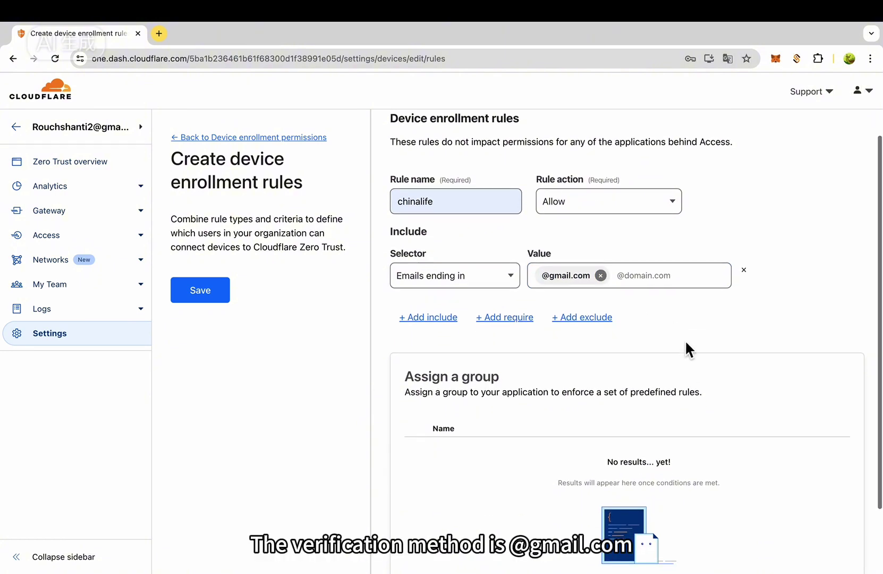
scroll(685, 340, "up", 1)
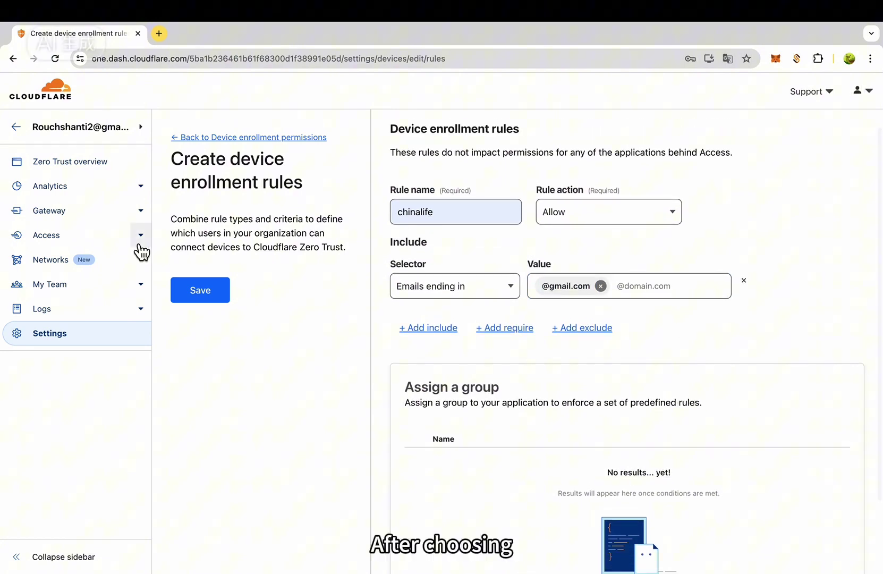
left_click(215, 297)
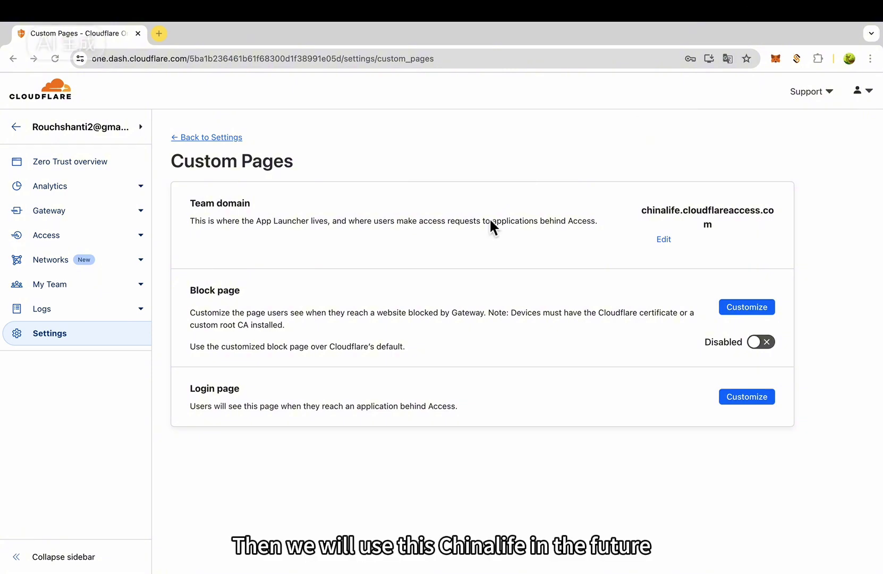
Step: Review the team domain chinalife.cloudflareaccess.com, cancelling the edit unchanged
left_click_drag(644, 206, 743, 219)
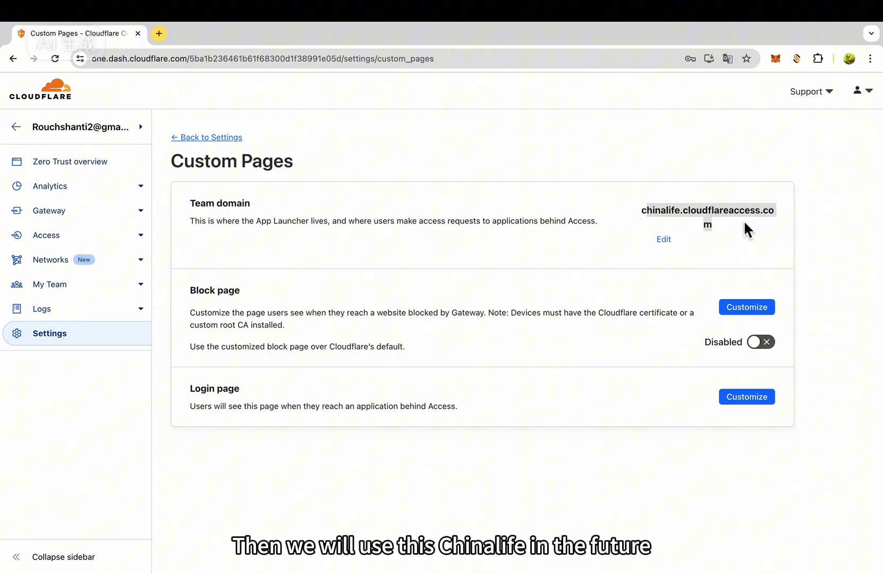
left_click(743, 237)
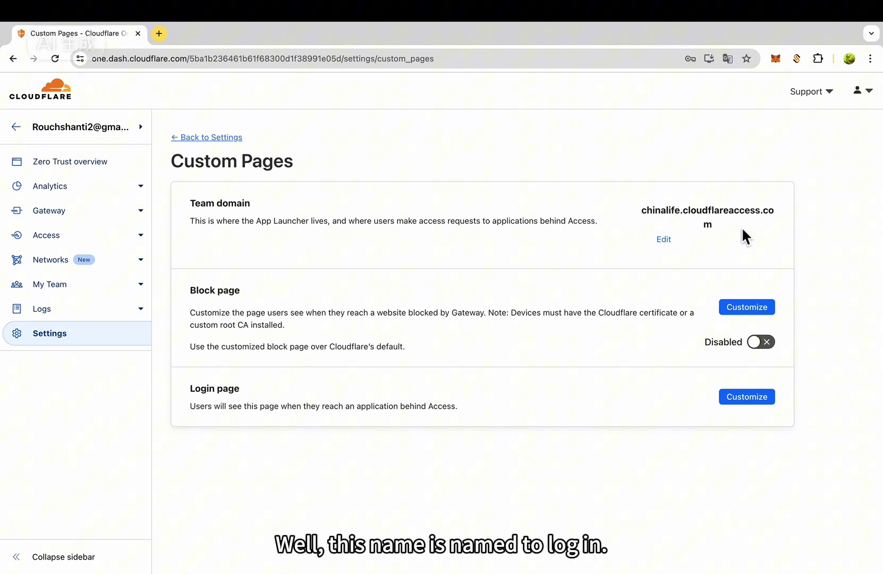
left_click(665, 238)
double_click(629, 217)
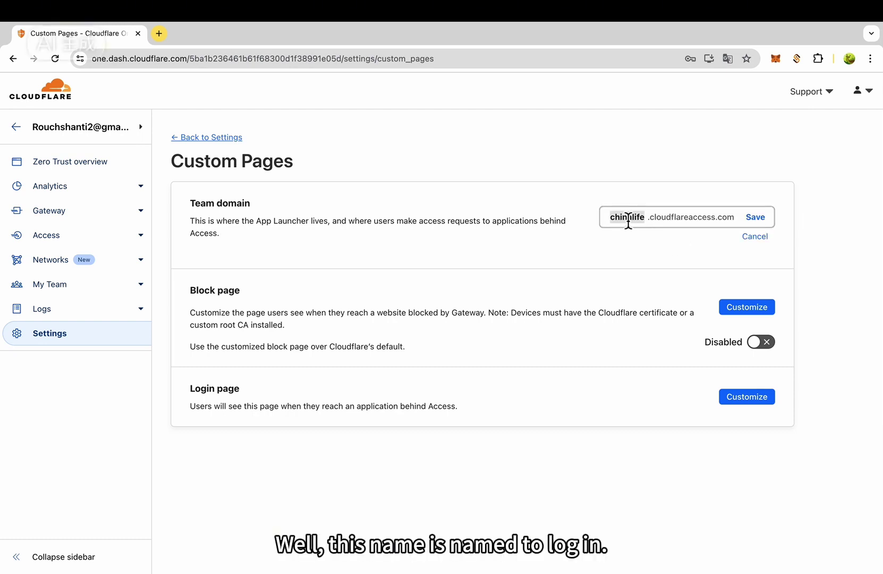
left_click(752, 236)
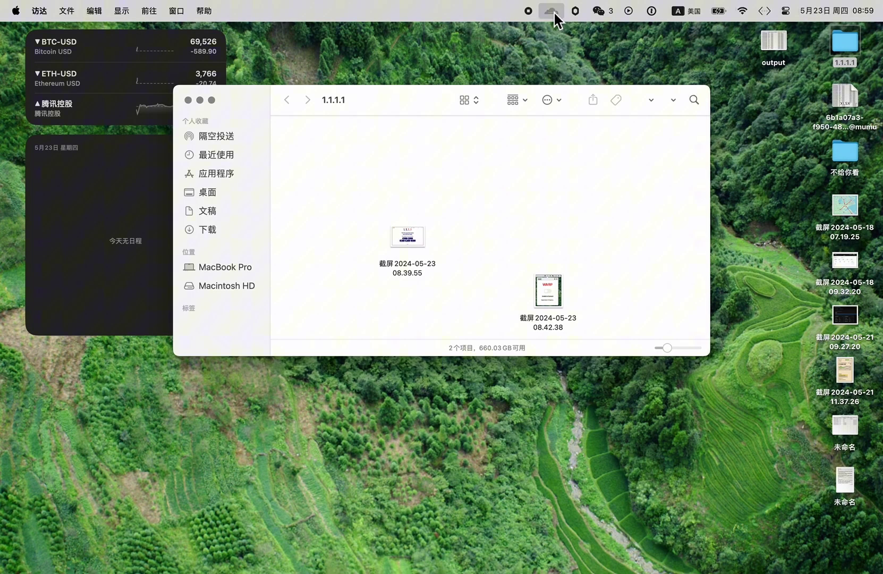
Step: Accept WARP's privacy commitment and reach Preferences > Account
left_click(556, 12)
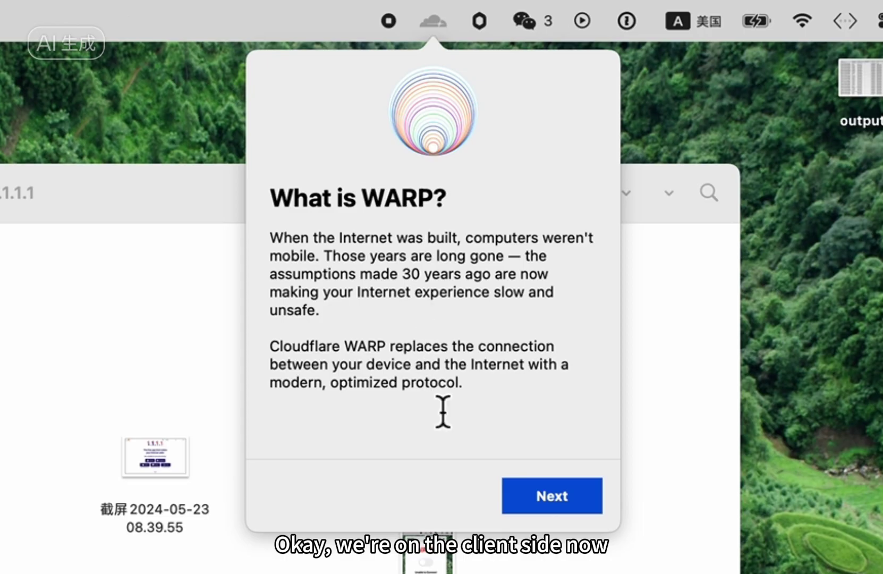
left_click(551, 500)
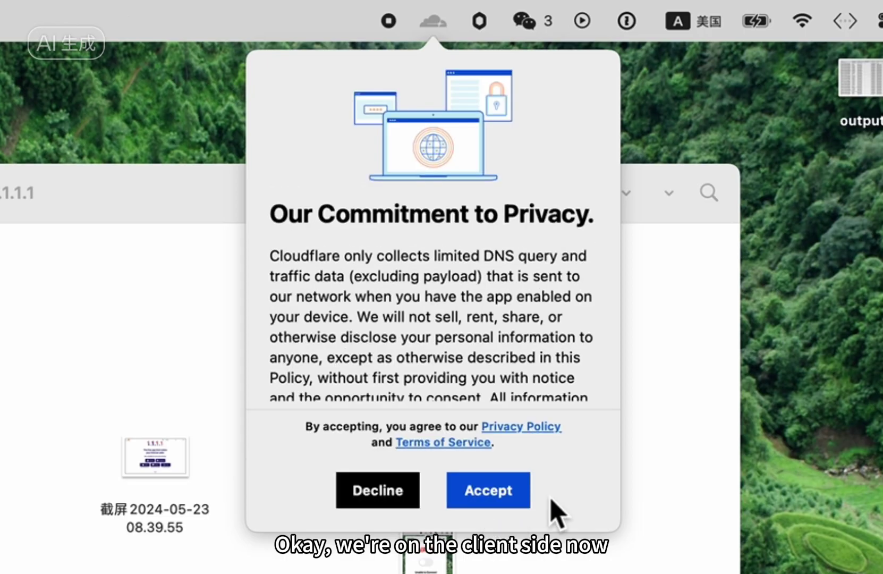
left_click(484, 494)
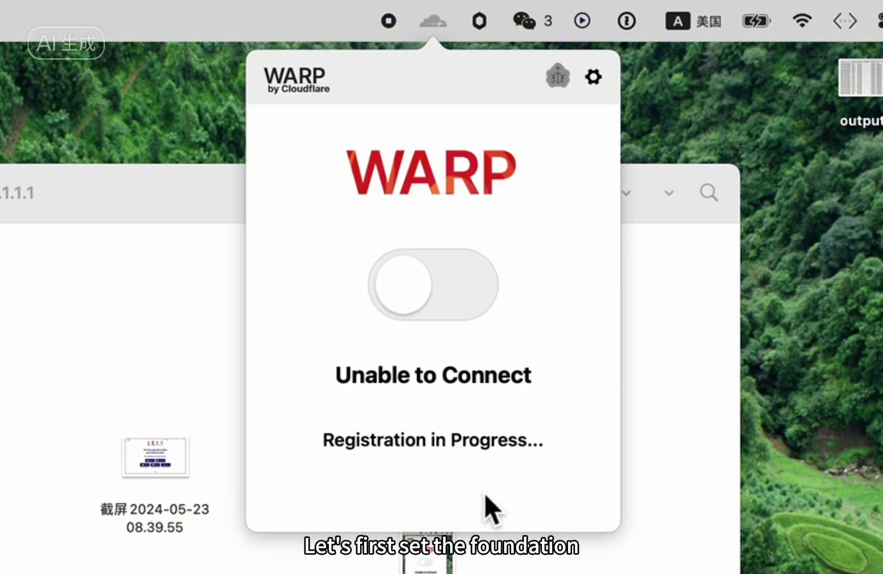
left_click(593, 80)
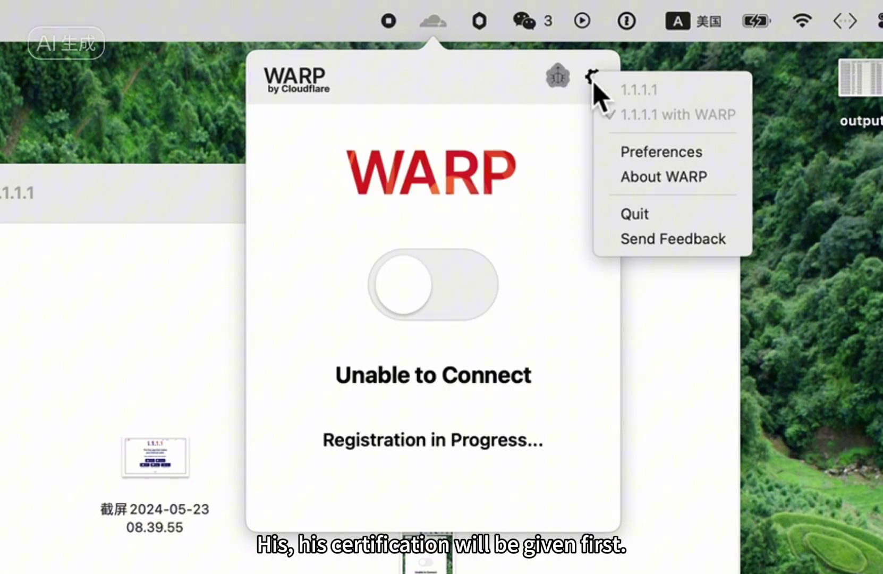
left_click(665, 160)
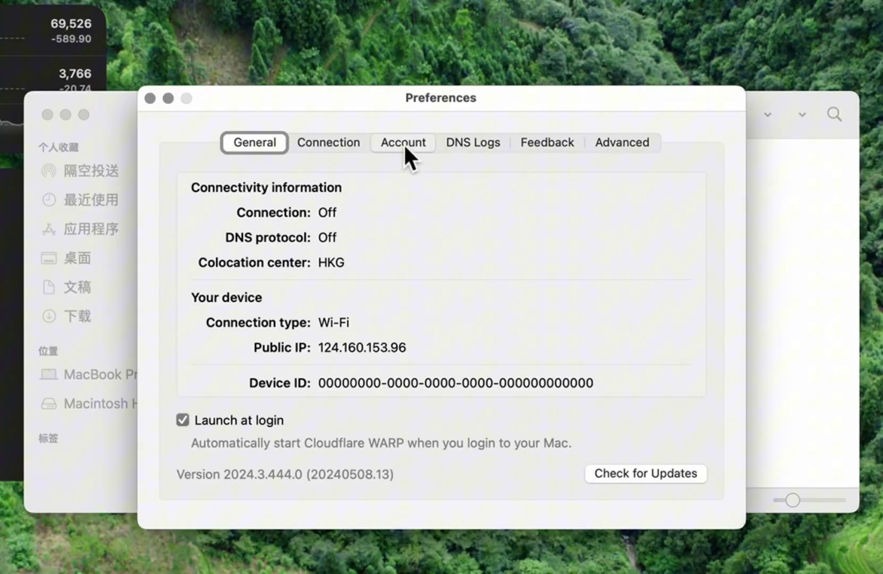
left_click(404, 143)
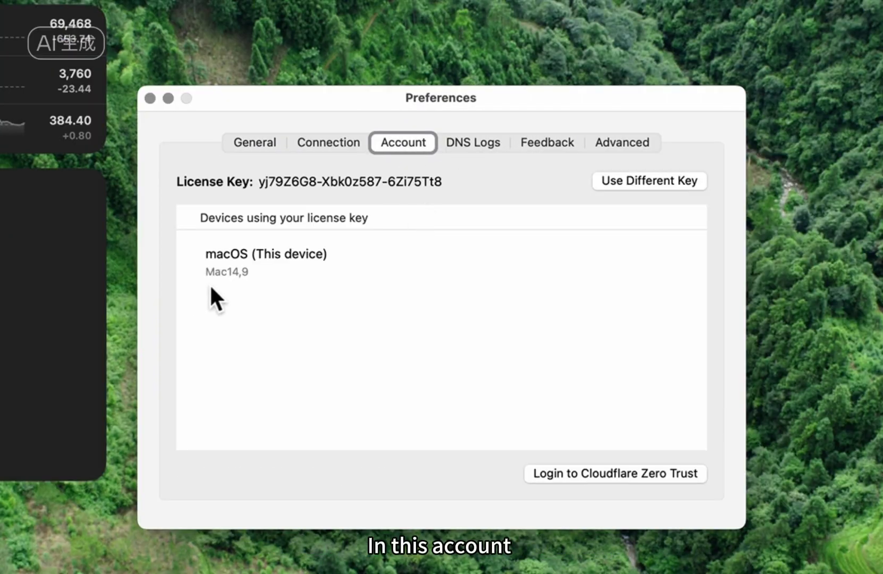
Step: Begin Zero Trust login with team name chinalife
left_click(616, 472)
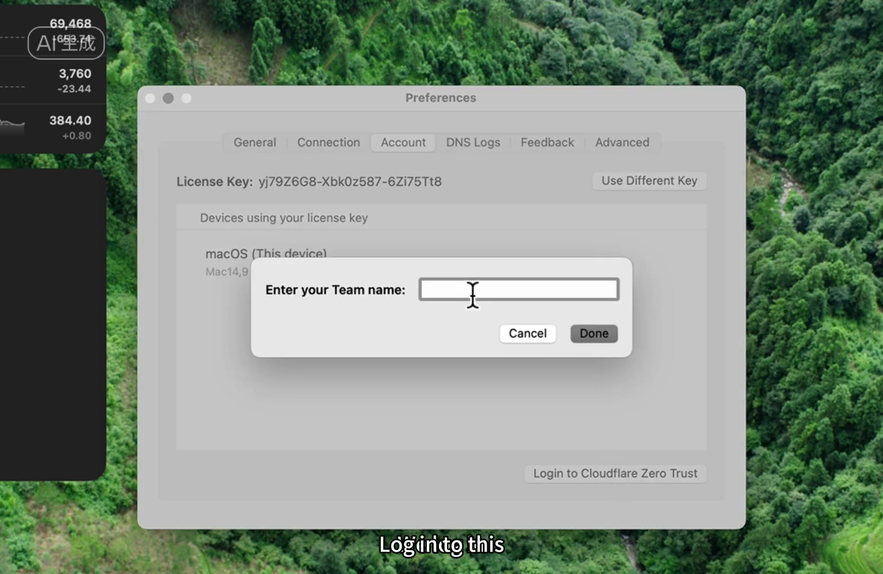
type("chinal")
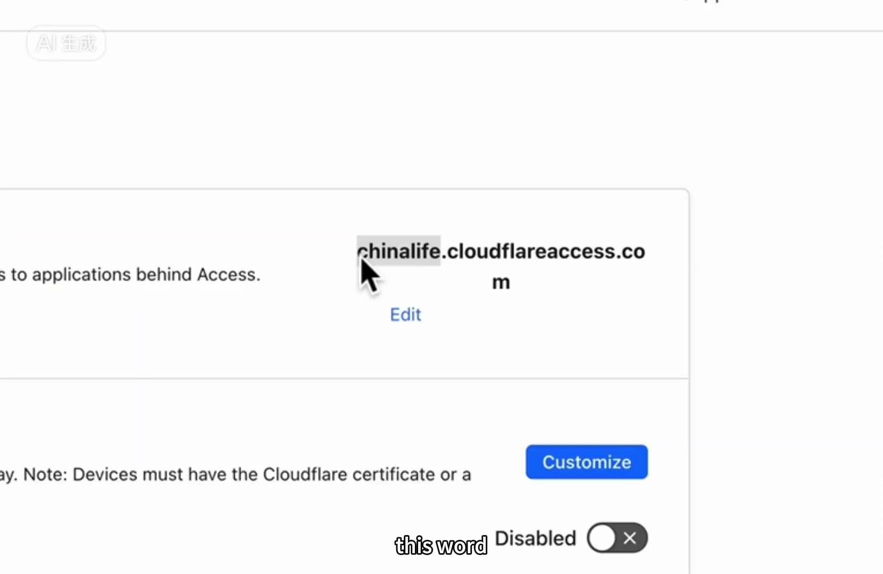
left_click(407, 315)
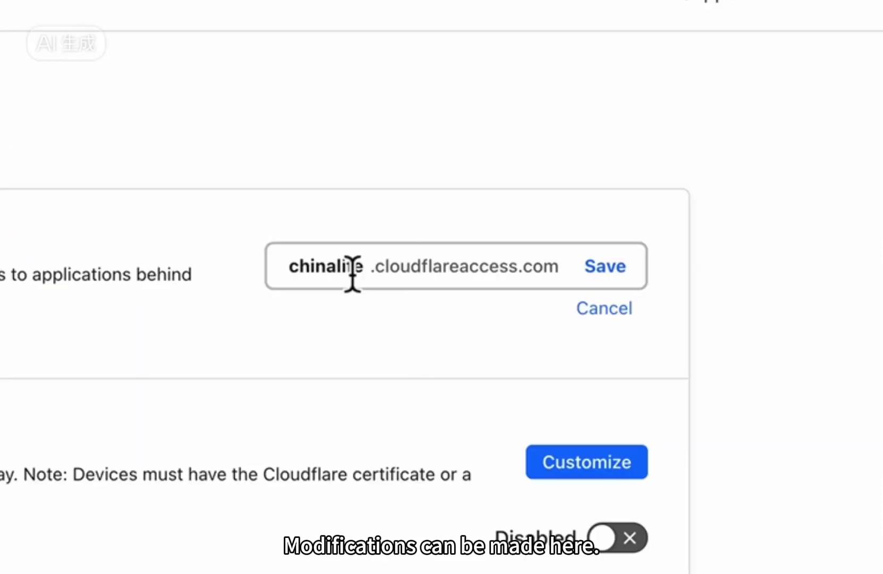
double_click(319, 269)
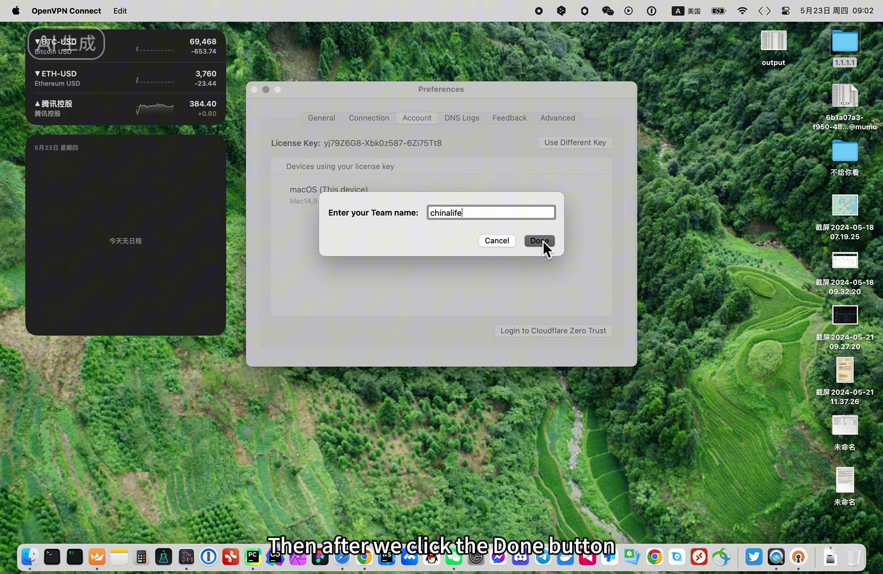
Step: Confirm team chinalife, pass the intro and accept privacy terms to reach sign-in
left_click(541, 241)
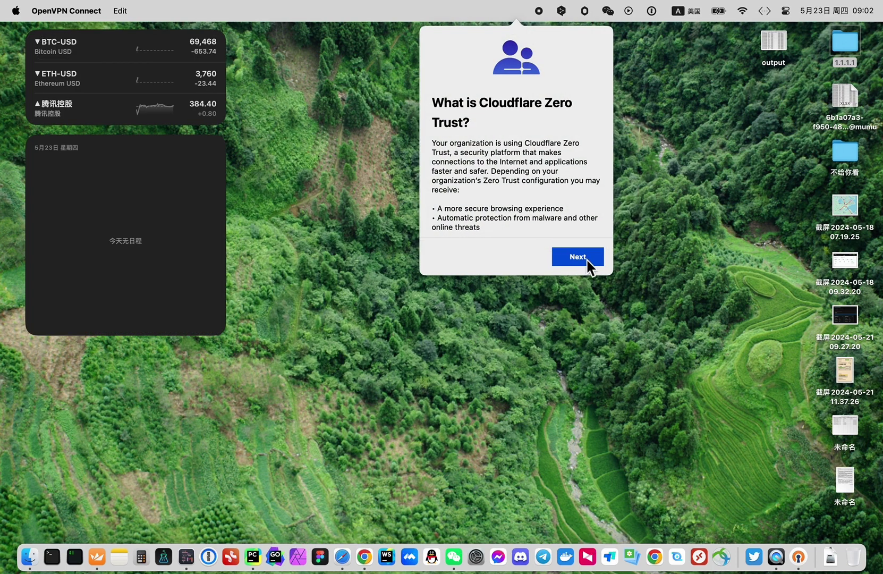
left_click(584, 258)
left_click(536, 253)
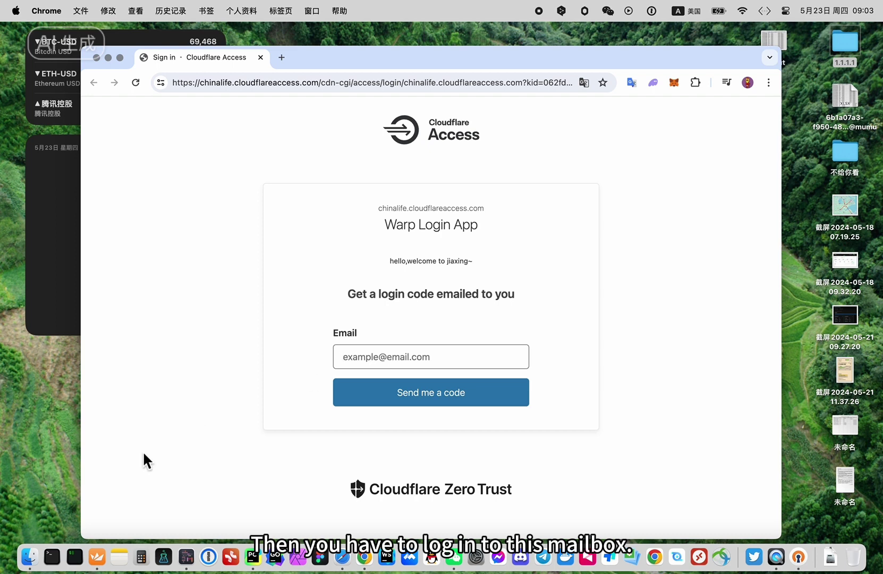
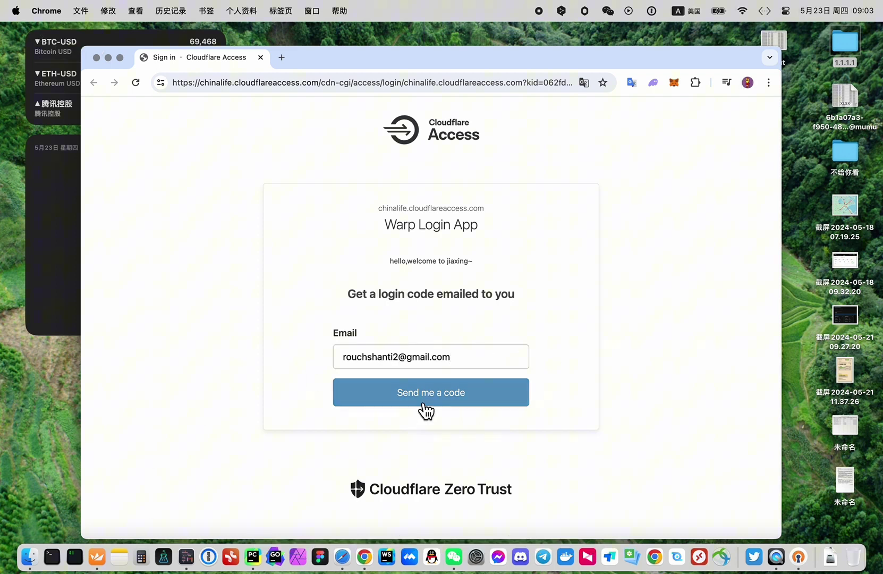
Step: Request an emailed login code, paste it and sign in to Cloudflare Access
left_click(423, 404)
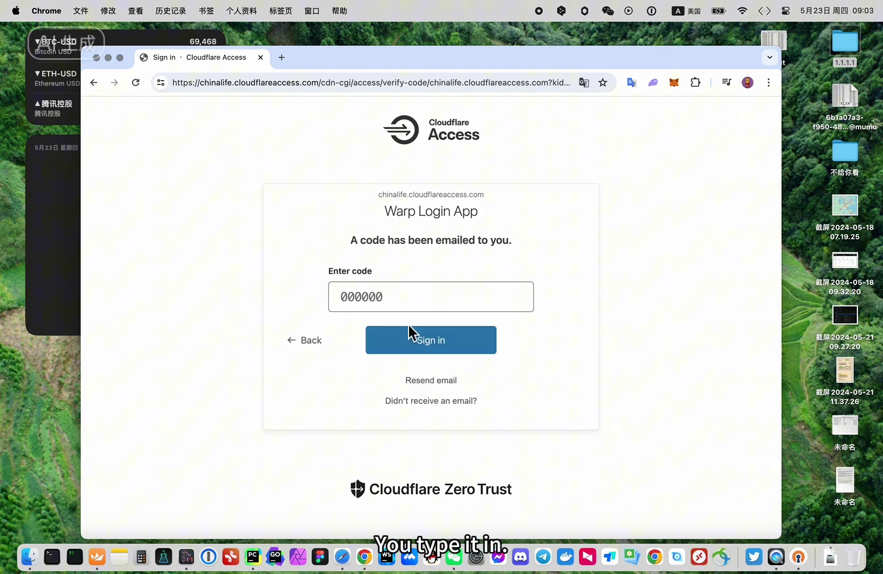
key("super+v")
left_click(430, 352)
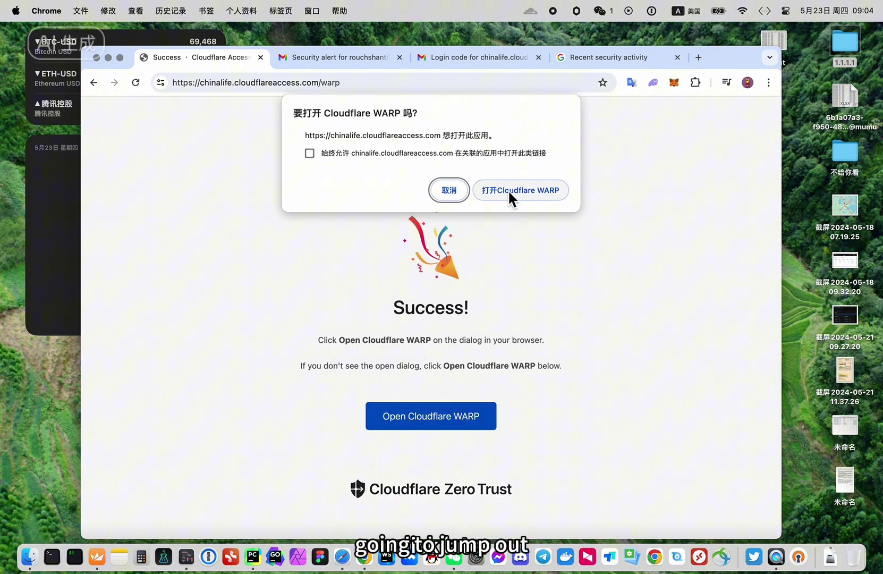
Step: Connect the Mac through WARP Zero Trust and load youtube.com to verify the connection
left_click(508, 191)
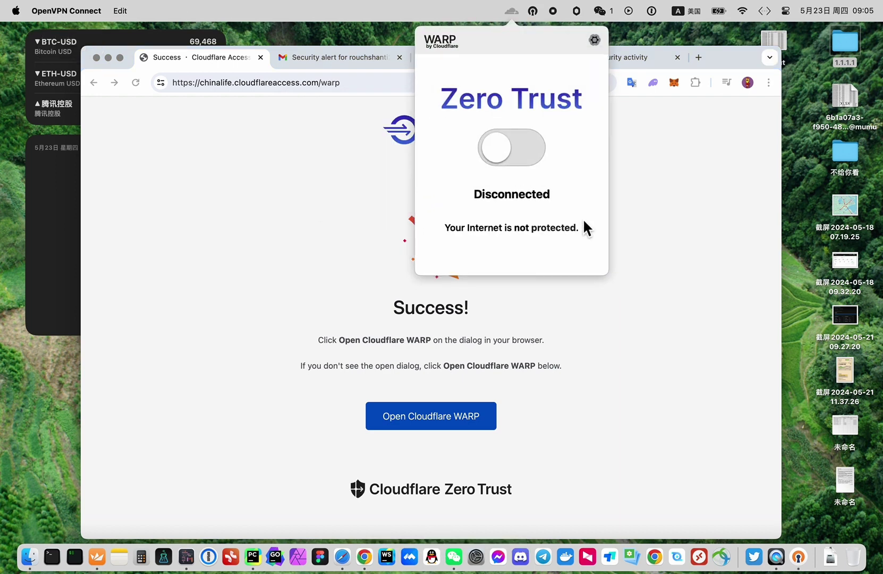
left_click(524, 149)
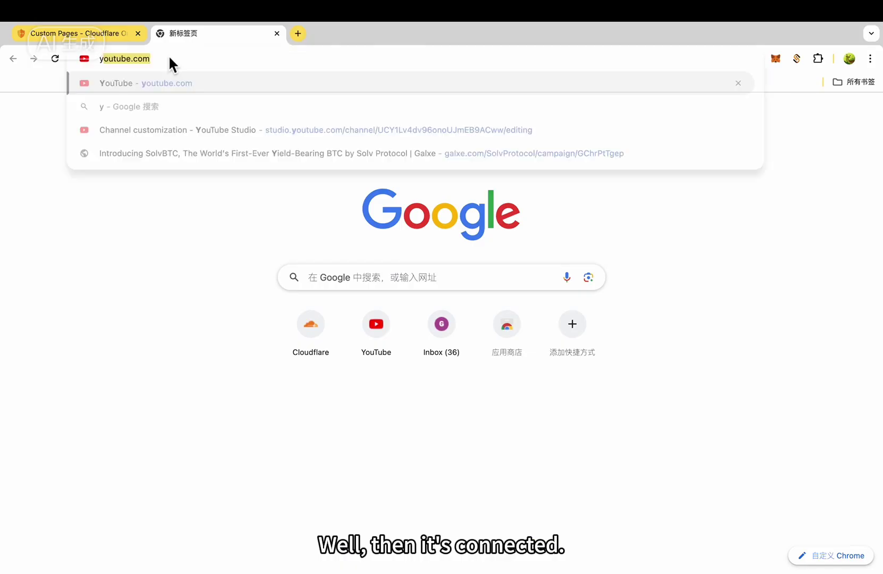
type("out")
key("Return")
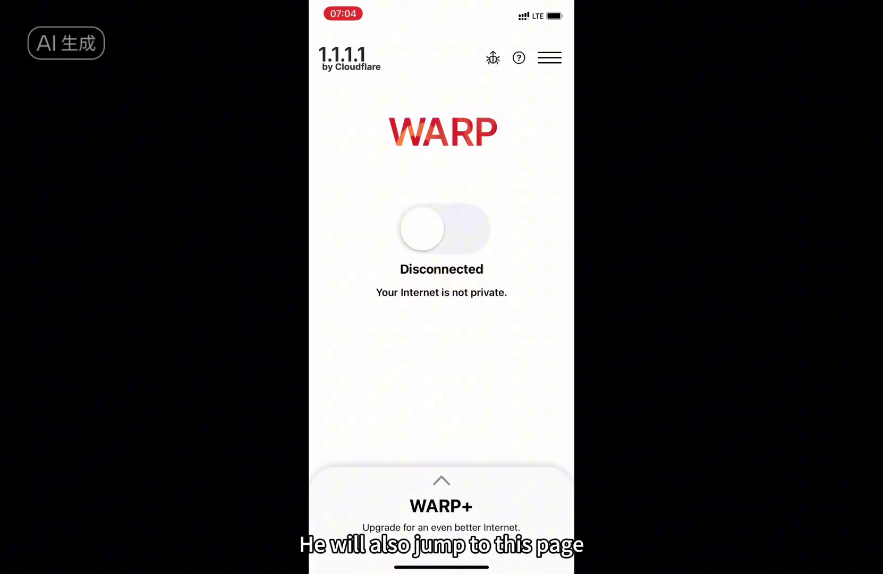
Step: From Settings > Account, start the Cloudflare Zero Trust login and continue to the privacy screen
left_click(549, 57)
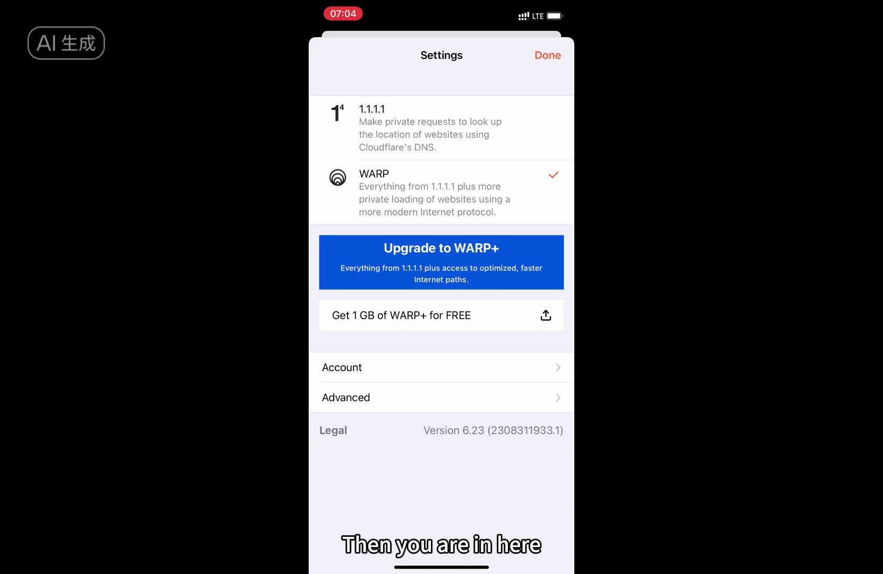
left_click(343, 367)
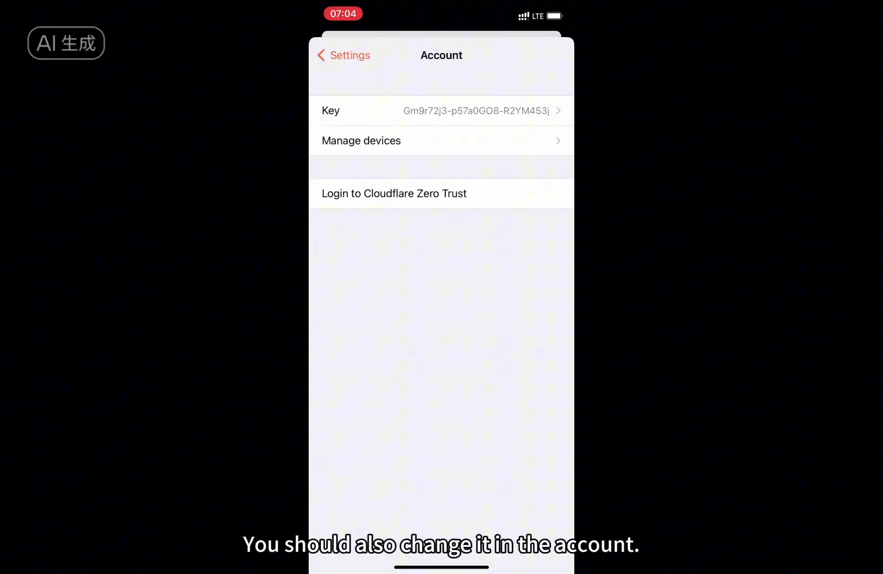
left_click(394, 193)
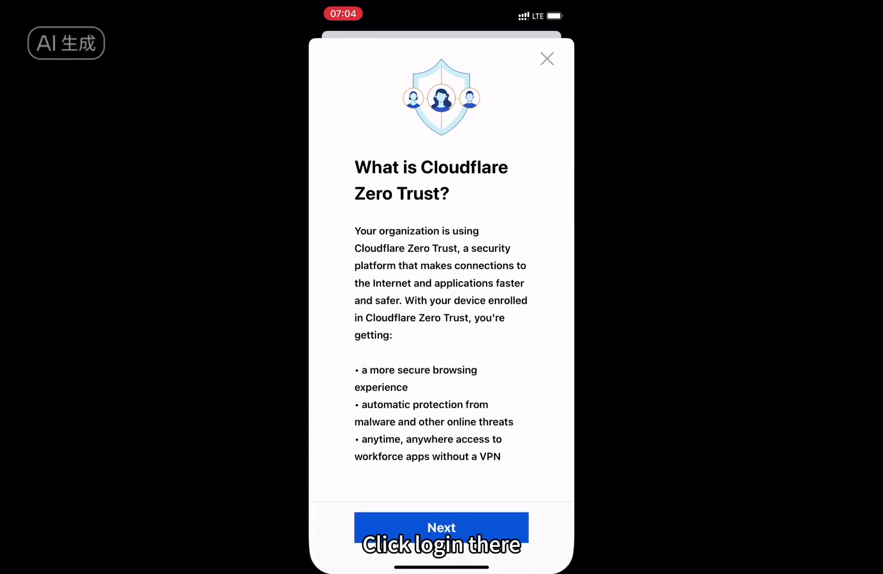
left_click(409, 526)
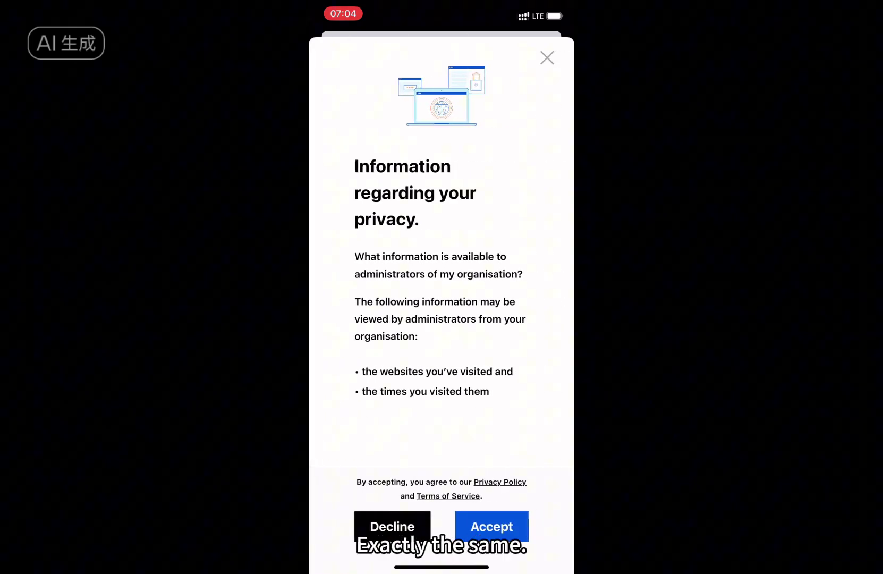